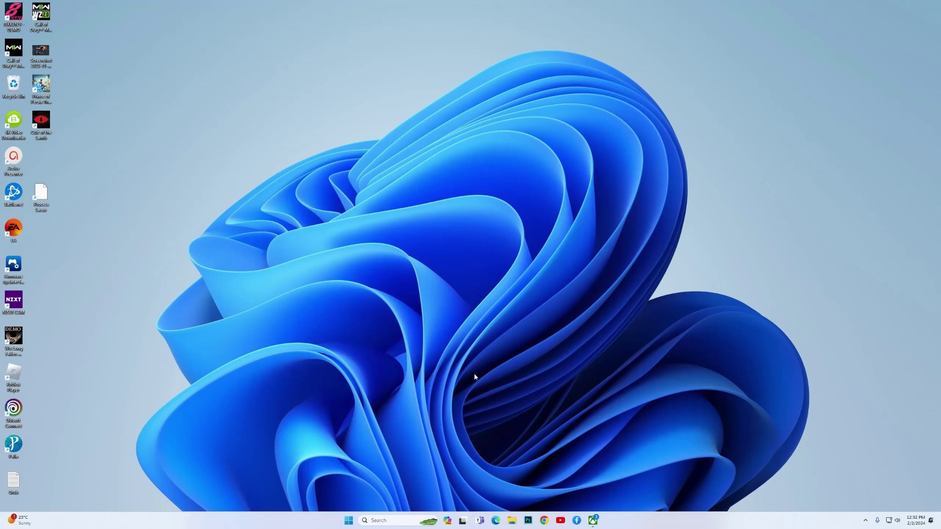
Step: Launch File Explorer from the taskbar icon
{"action": "left_click", "coordinate": [511, 520]}
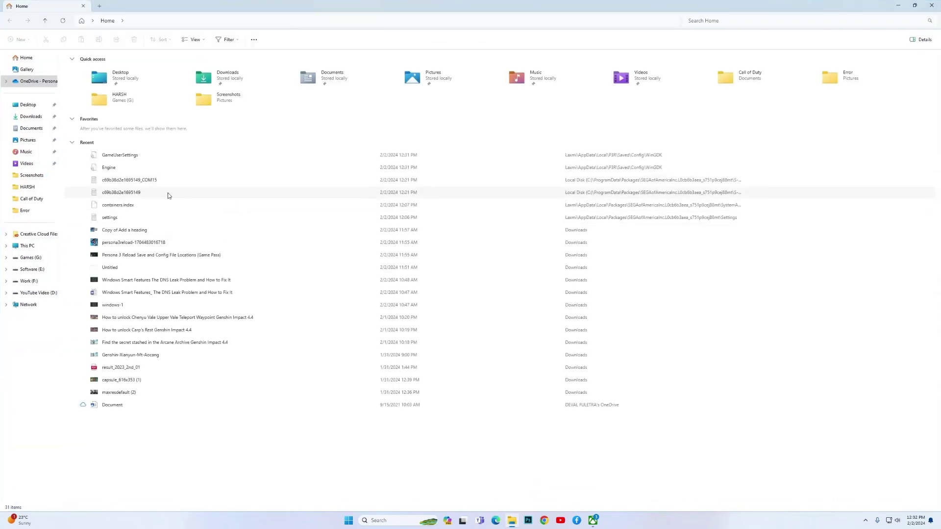
Step: Navigate through This PC, Local Disk (C:) and Users into the personal profile folder
{"action": "left_click", "coordinate": [28, 248]}
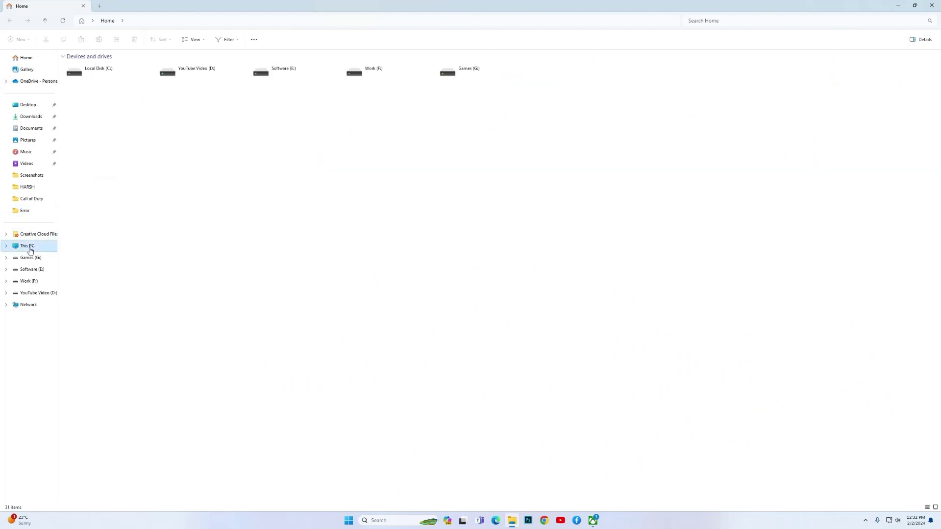
{"action": "double_click", "coordinate": [115, 79]}
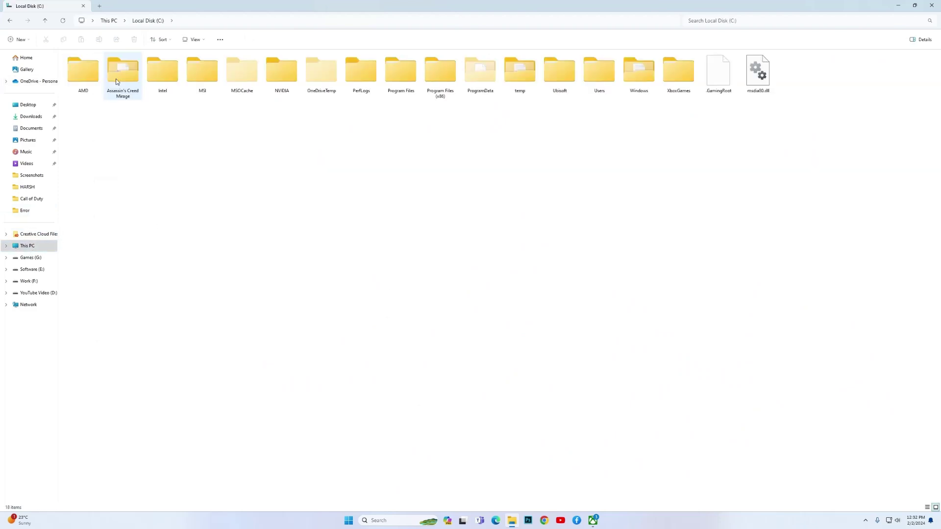
{"action": "double_click", "coordinate": [601, 84]}
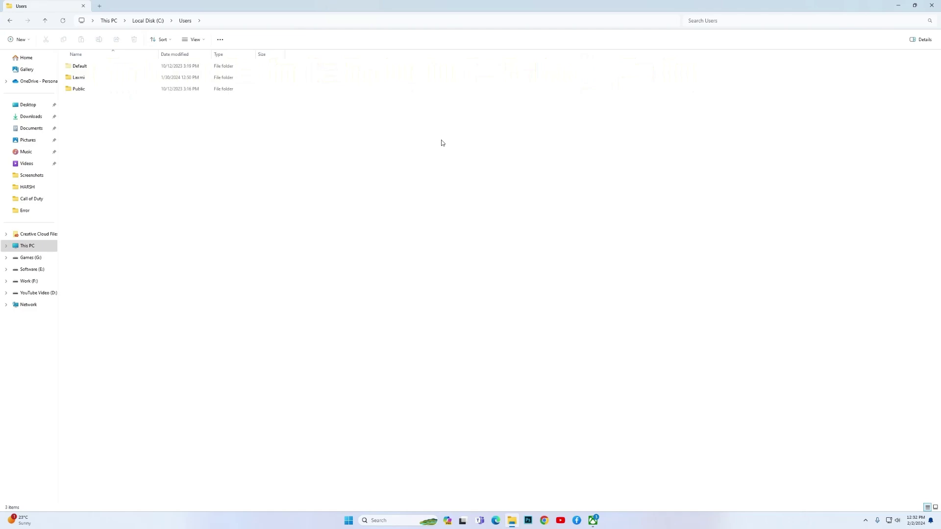
{"action": "double_click", "coordinate": [86, 79]}
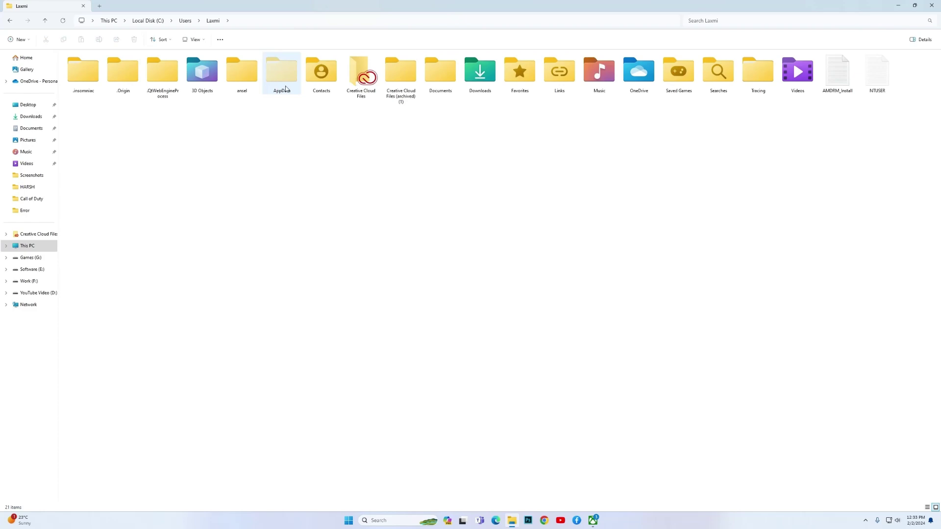
Step: Enable Hidden items in the View > Show options and open the AppData folder
{"action": "left_click", "coordinate": [194, 39]}
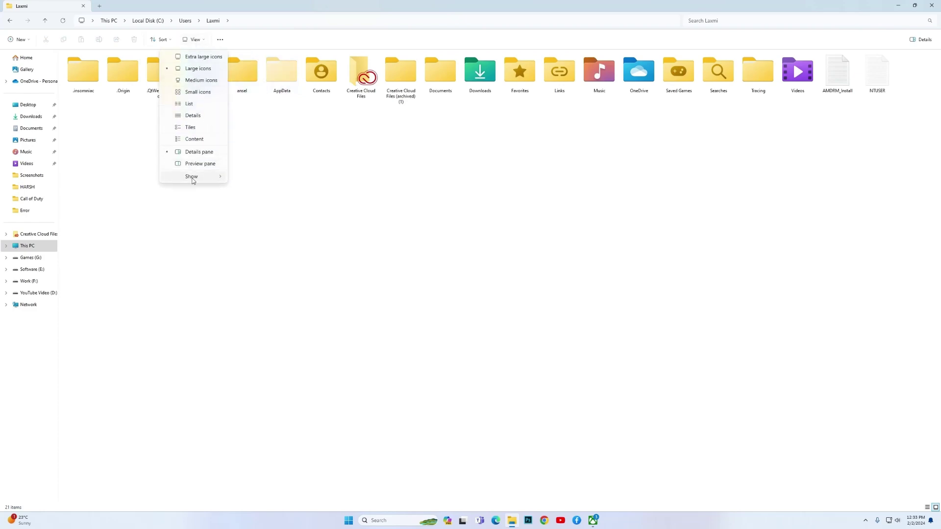
{"action": "mouse_move", "coordinate": [192, 177]}
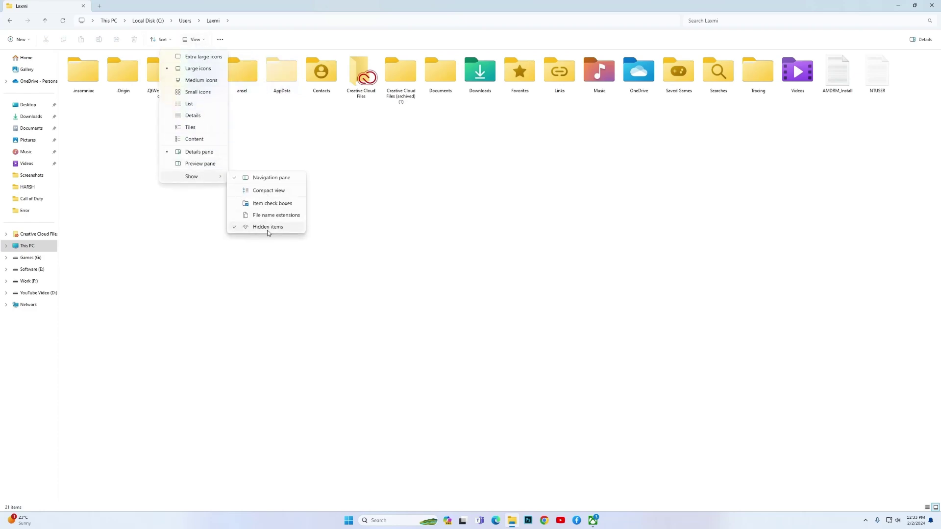
{"action": "left_click", "coordinate": [397, 202]}
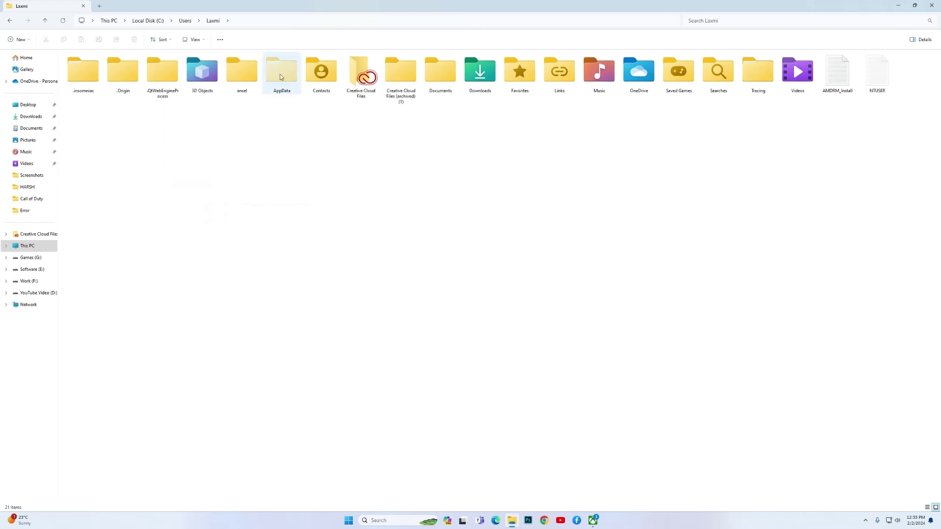
{"action": "double_click", "coordinate": [286, 83]}
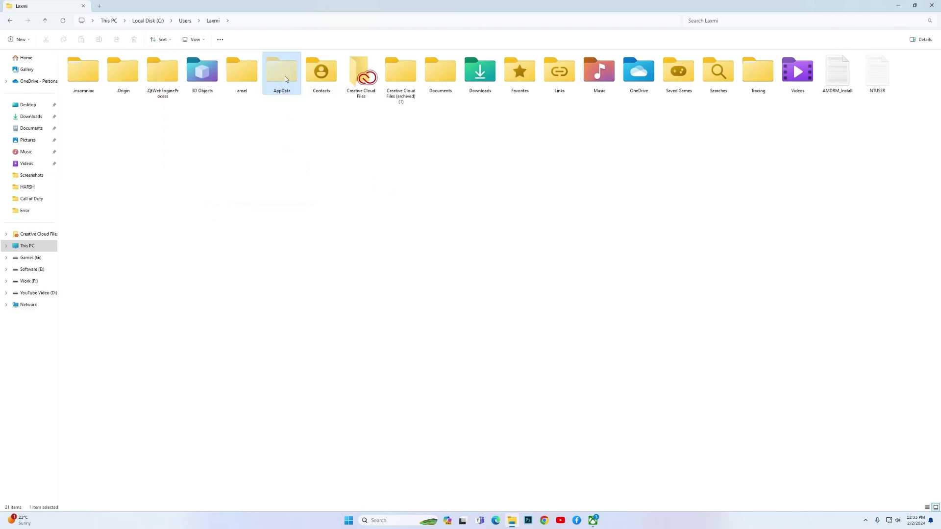
Step: Drill down through Local, P3R, Saved and Config toward the WinGDK folder
{"action": "double_click", "coordinate": [96, 68]}
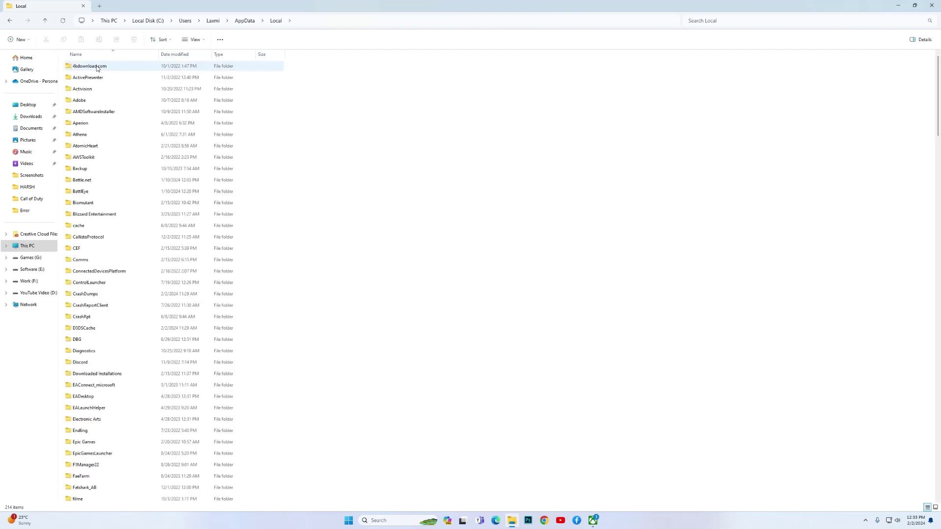
{"action": "scroll", "coordinate": [256, 300], "scroll_direction": "down", "scroll_amount": 4}
{"action": "scroll", "coordinate": [255, 306], "scroll_direction": "down", "scroll_amount": 2}
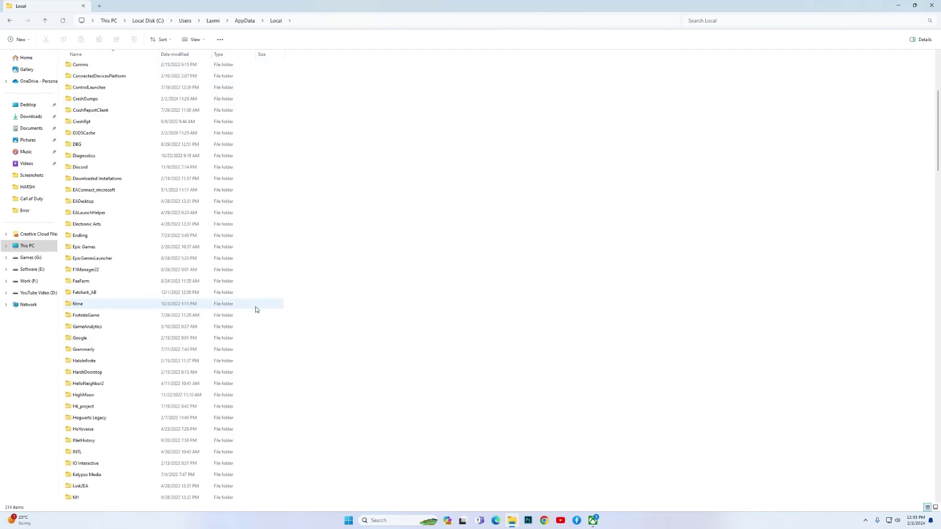
{"action": "scroll", "coordinate": [236, 326], "scroll_direction": "down", "scroll_amount": 2}
{"action": "scroll", "coordinate": [235, 326], "scroll_direction": "down", "scroll_amount": 3}
{"action": "scroll", "coordinate": [235, 328], "scroll_direction": "down", "scroll_amount": 4}
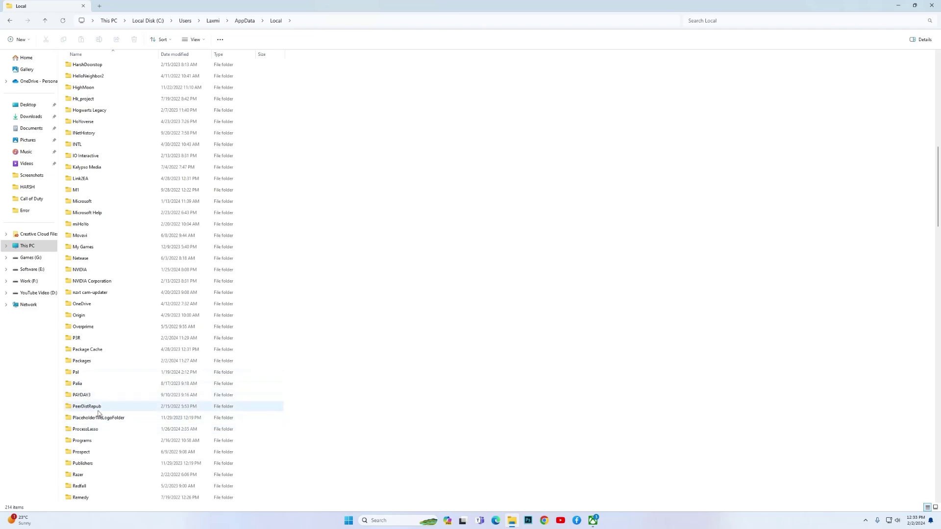
{"action": "double_click", "coordinate": [84, 339]}
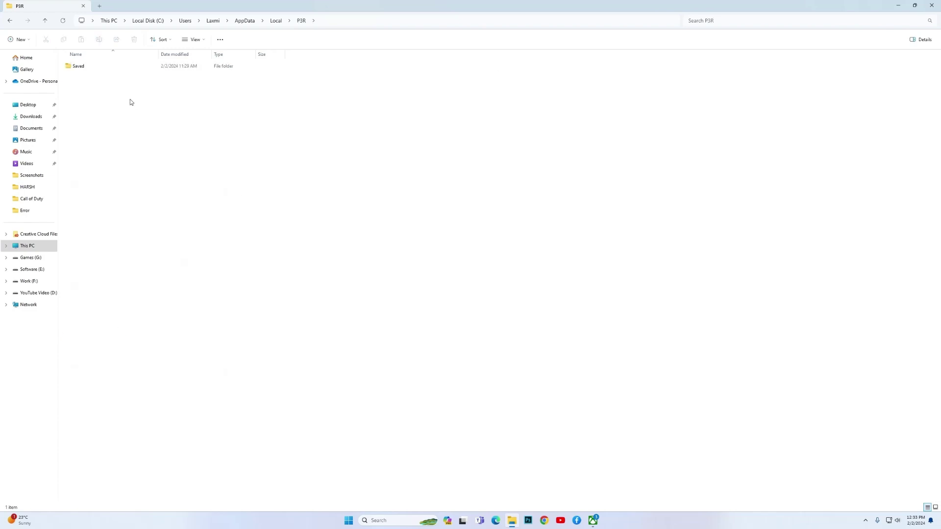
{"action": "double_click", "coordinate": [91, 67]}
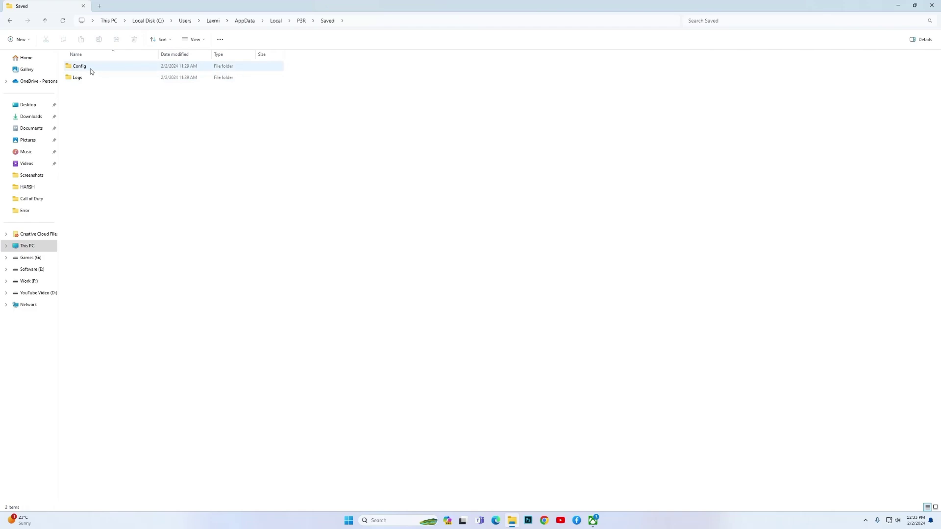
{"action": "double_click", "coordinate": [90, 68]}
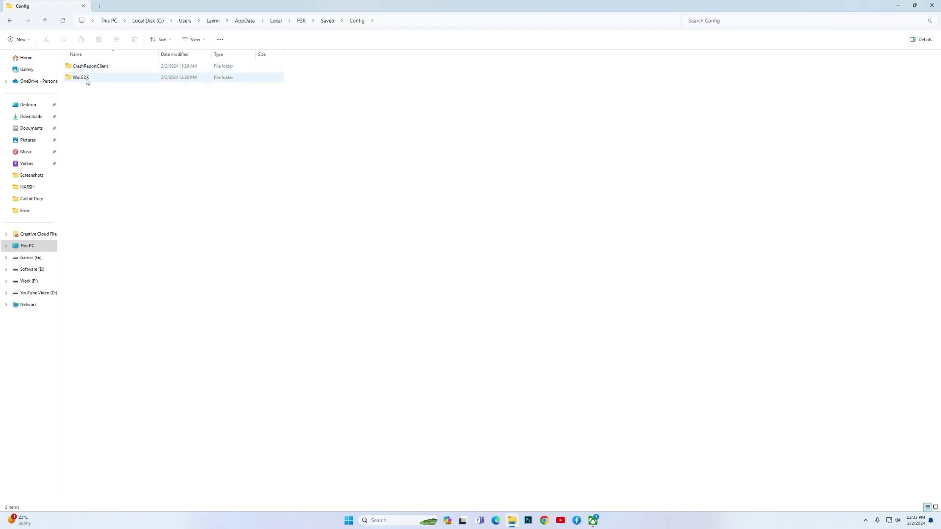
Step: In the WinGDK folder, view the Engine config file in Notepad, then close it
{"action": "double_click", "coordinate": [87, 78]}
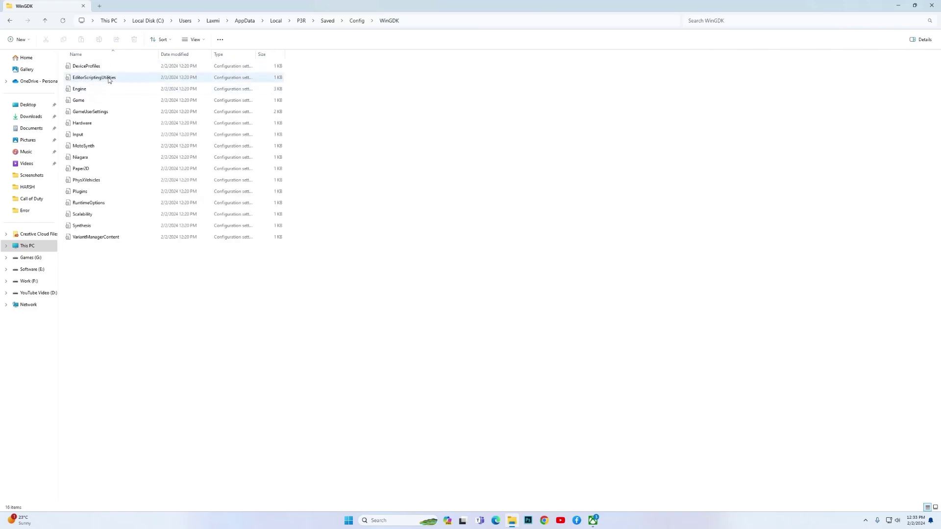
{"action": "right_click", "coordinate": [89, 91]}
{"action": "left_click", "coordinate": [89, 92]}
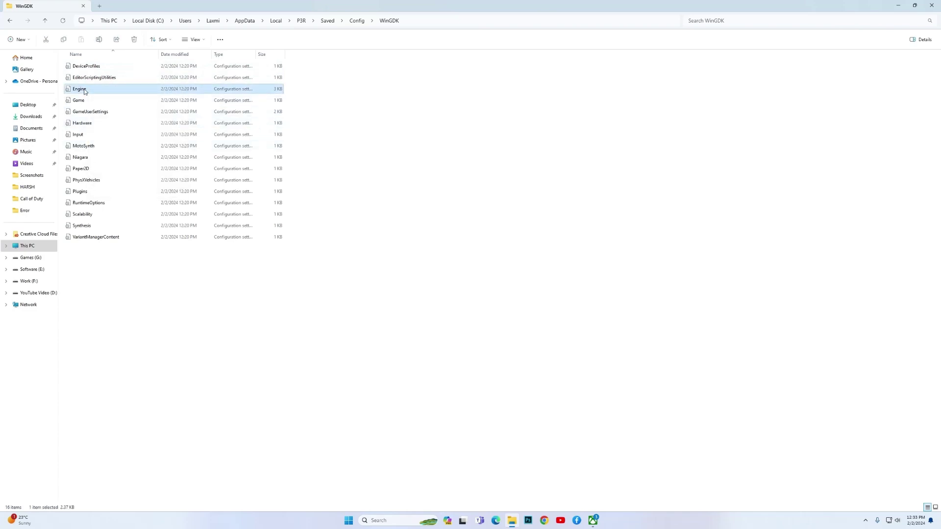
{"action": "right_click", "coordinate": [91, 93]}
{"action": "left_click", "coordinate": [105, 114]}
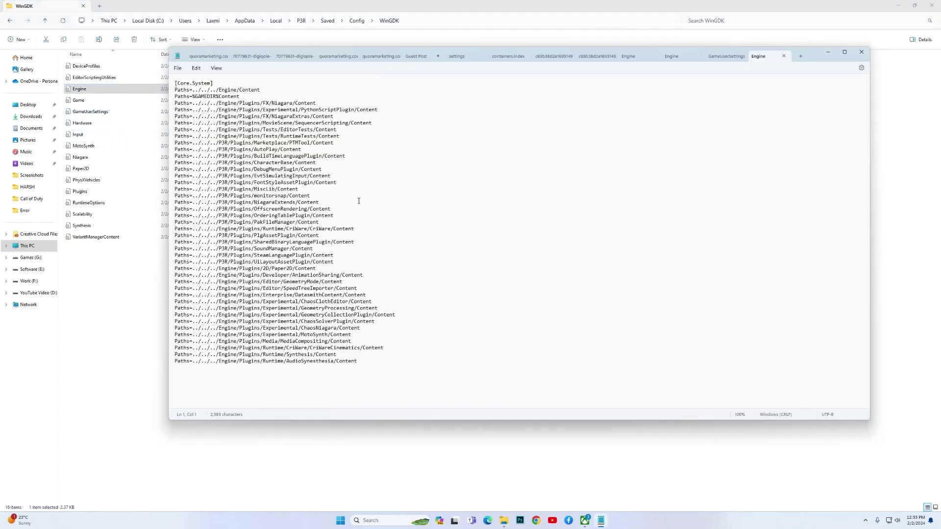
{"action": "left_click", "coordinate": [861, 52]}
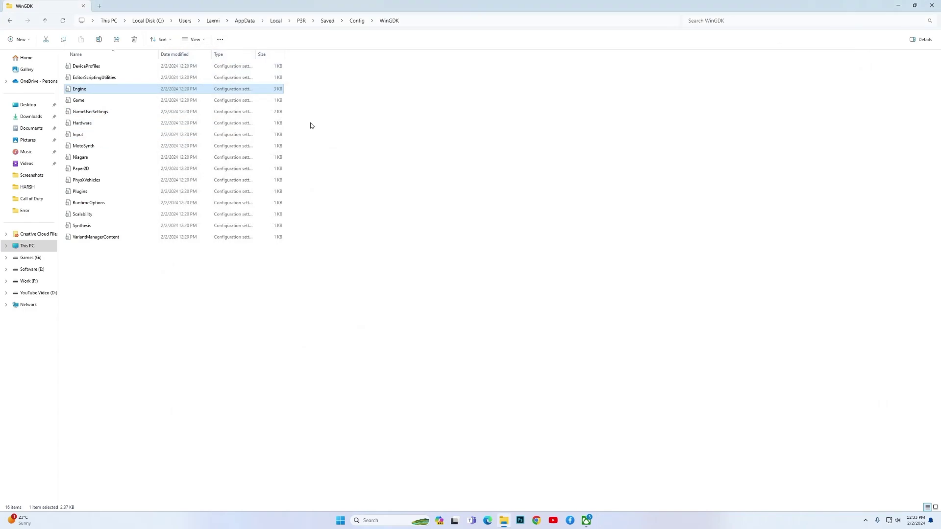
Step: View GameUserSettings in Notepad, close it, and go up one folder with Alt+Up
{"action": "left_click", "coordinate": [108, 115]}
{"action": "right_click", "coordinate": [108, 114]}
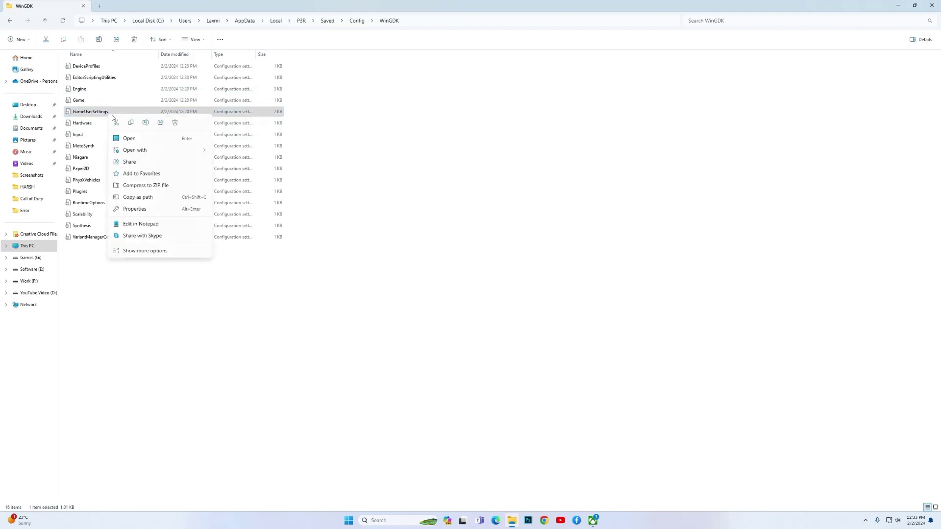
{"action": "left_click", "coordinate": [131, 140]}
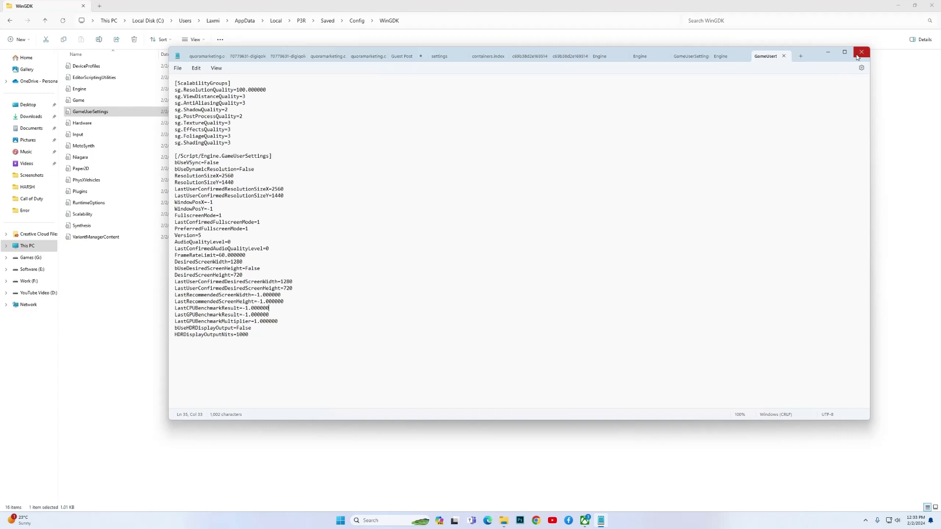
{"action": "left_click", "coordinate": [861, 51]}
{"action": "key", "text": "alt+Up"}
{"action": "key", "text": "alt+Up"}
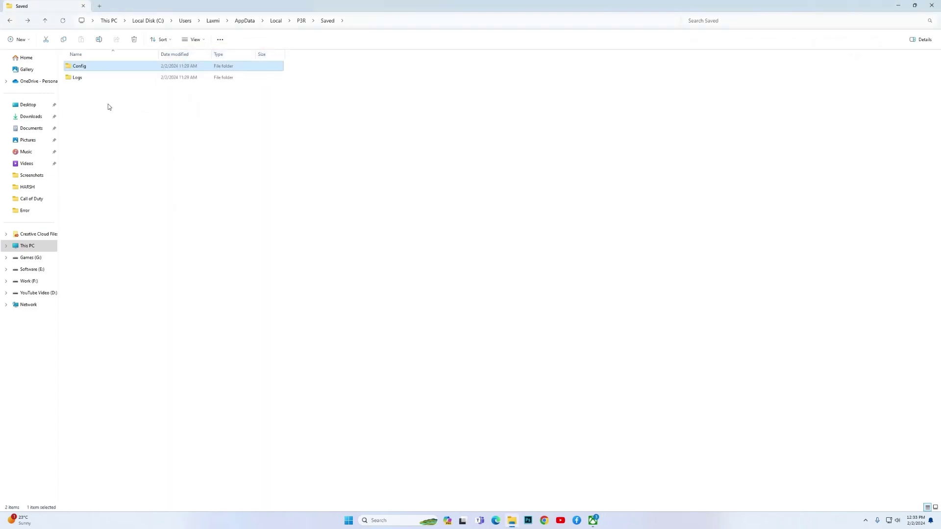
Step: Deselect the Config folder by clicking empty space in the Saved folder
{"action": "left_click", "coordinate": [107, 95]}
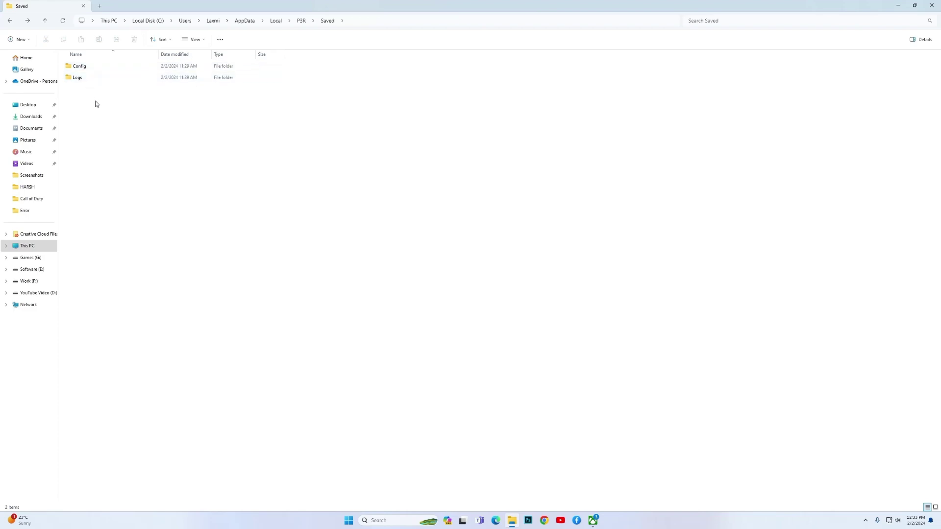